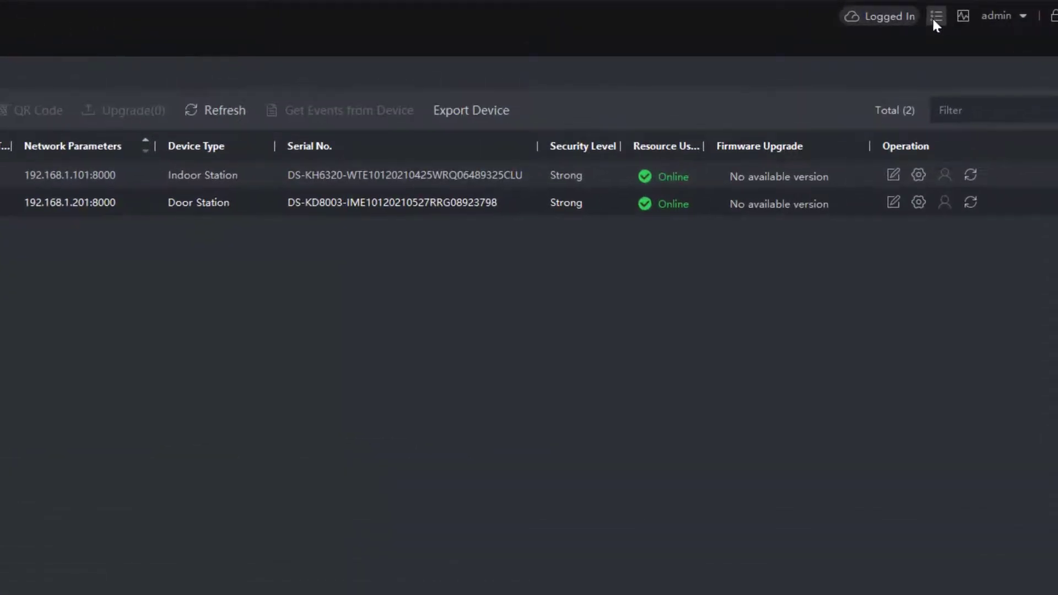
Confirm in Help > About that iVMS-4200 is the latest software version, then close About.
click(936, 16)
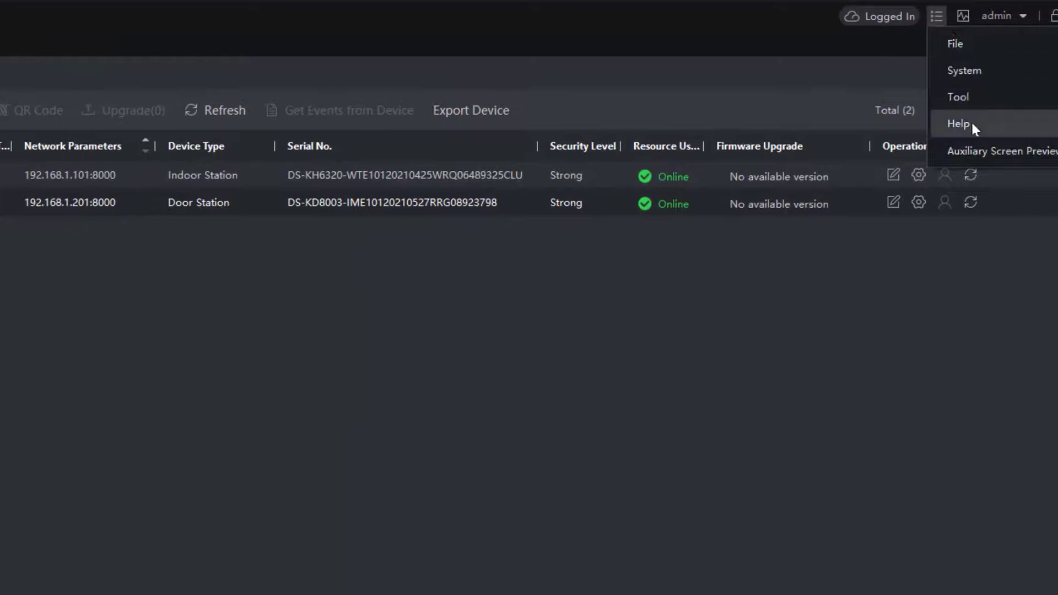
mouse_move(971, 123)
click(844, 152)
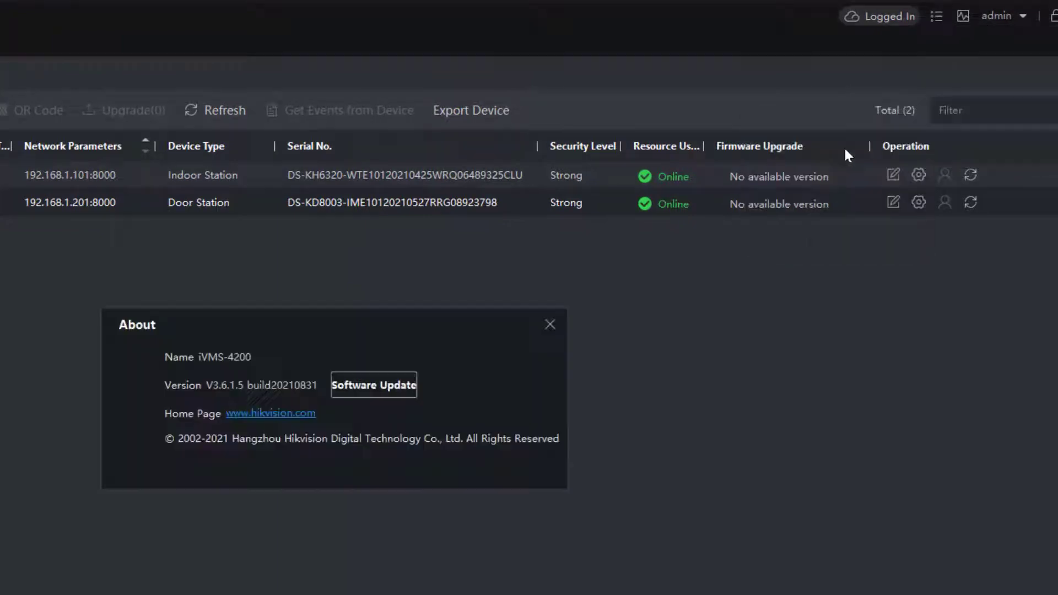
click(375, 388)
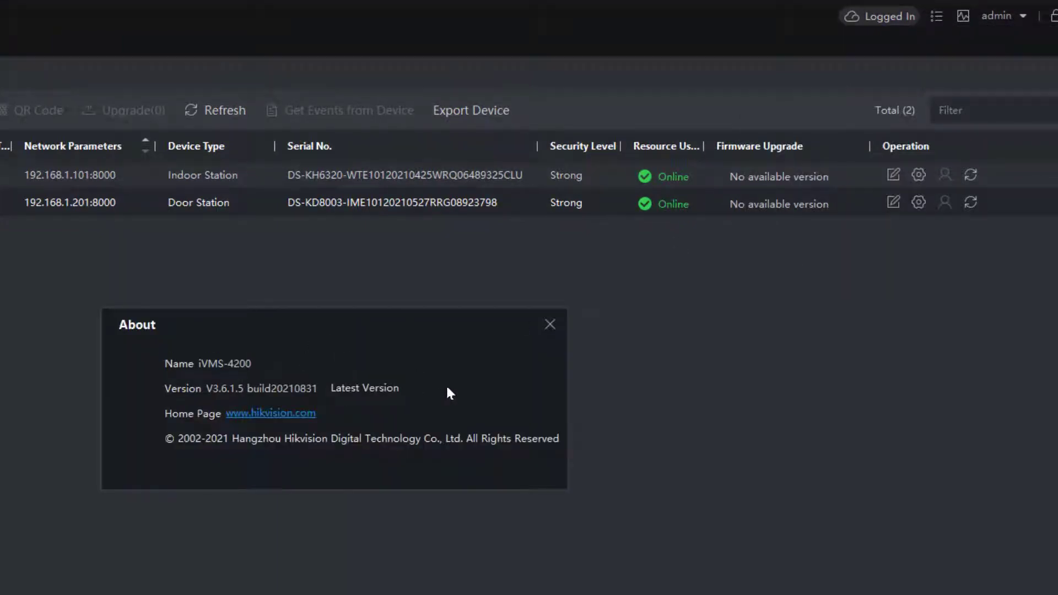
click(550, 324)
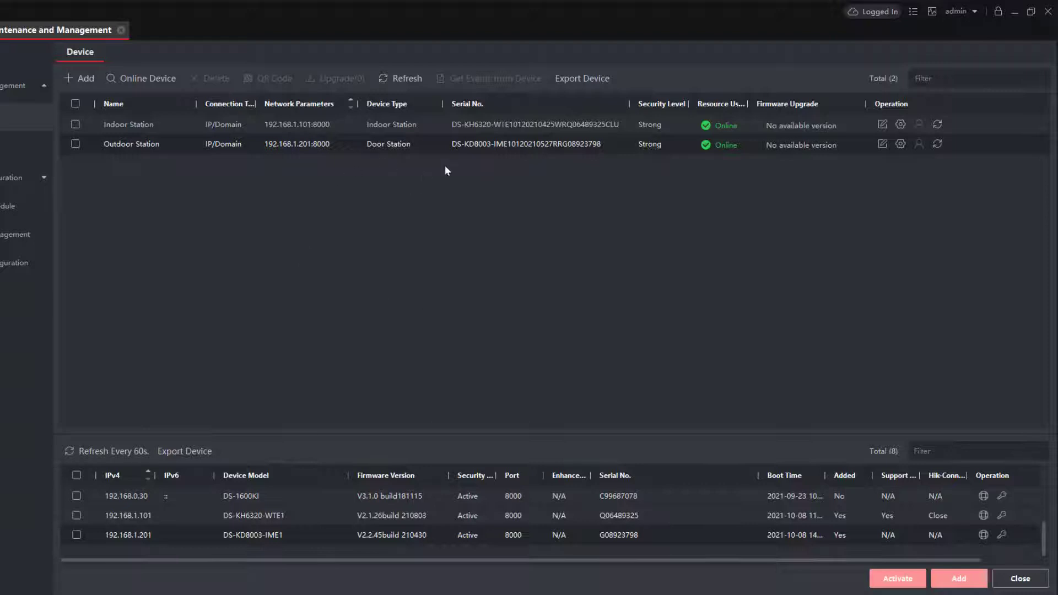
Open the Outdoor Station's remote configuration and start a new entry in its Device List.
click(901, 144)
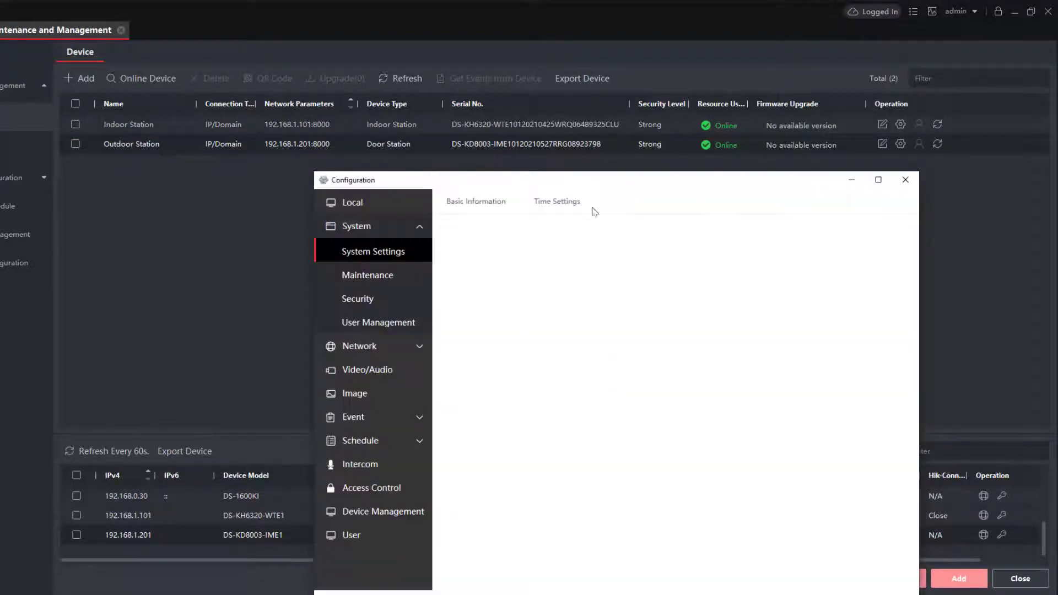
click(389, 512)
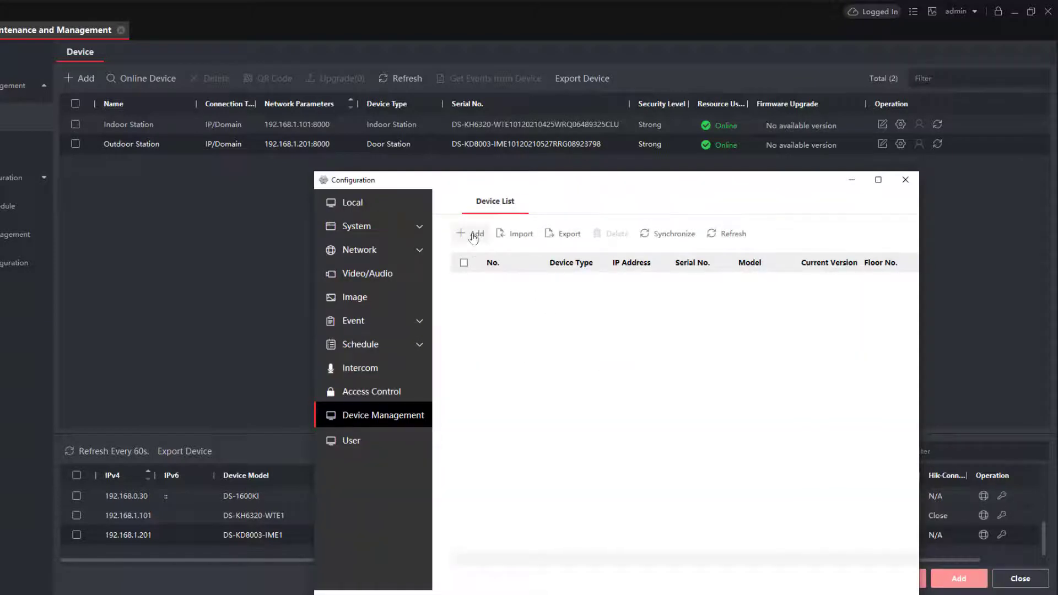
click(473, 236)
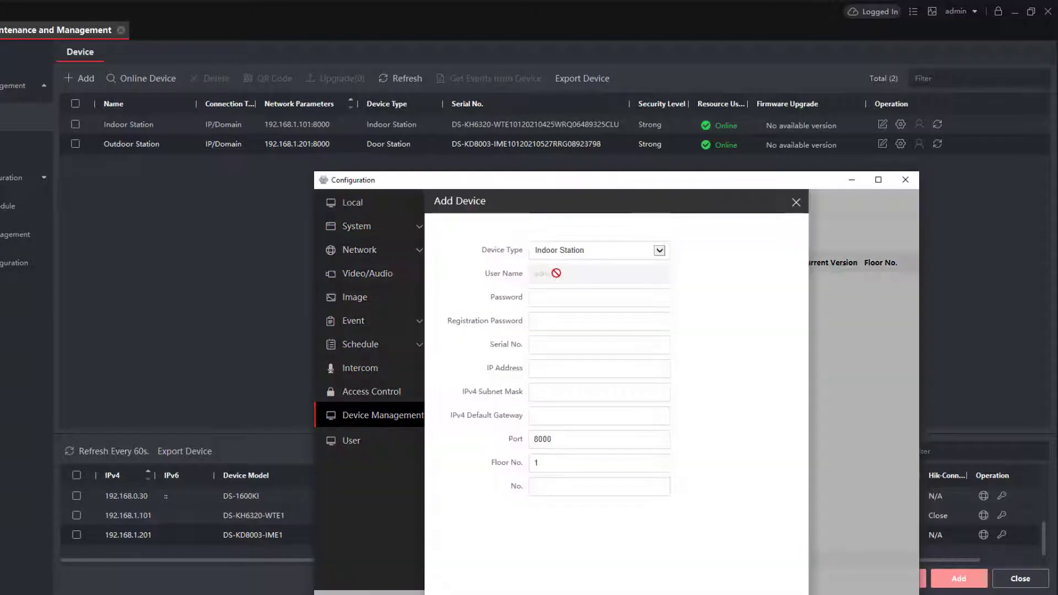
click(581, 297)
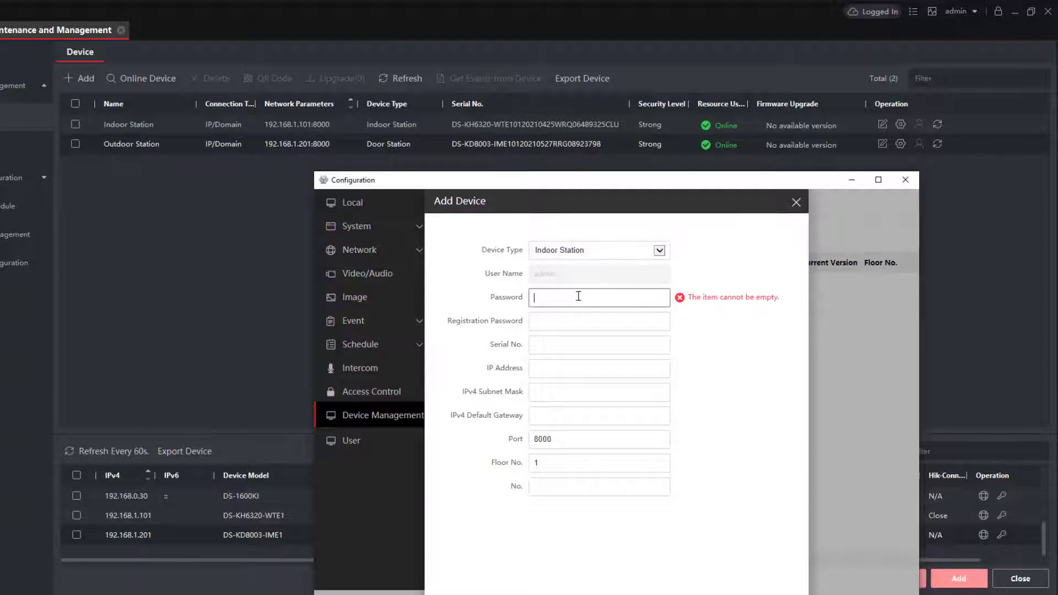
key(Tab)
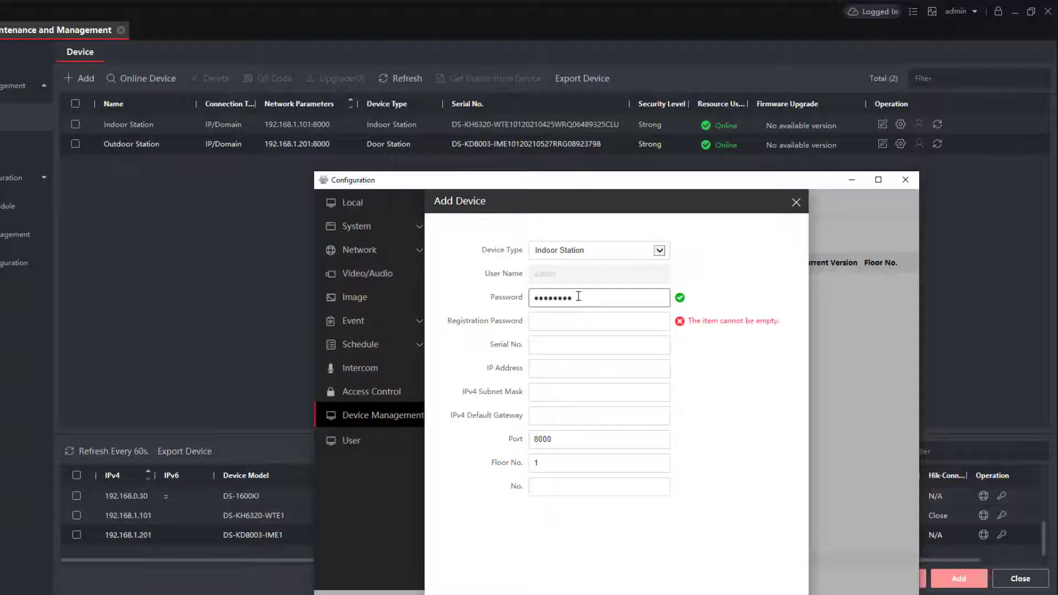
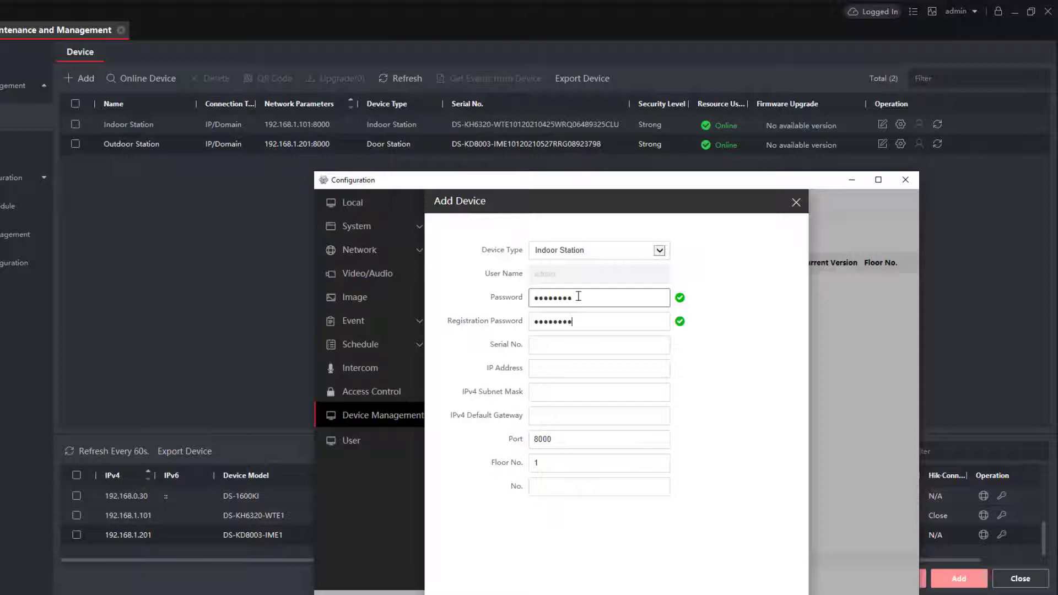
click(544, 343)
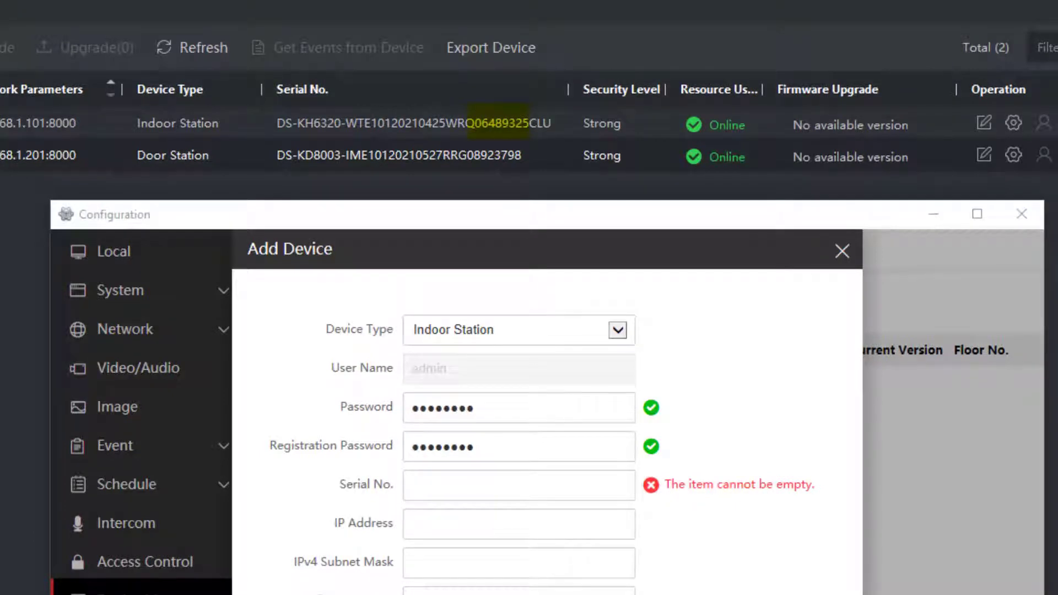
click(452, 491)
key(ctrl+v)
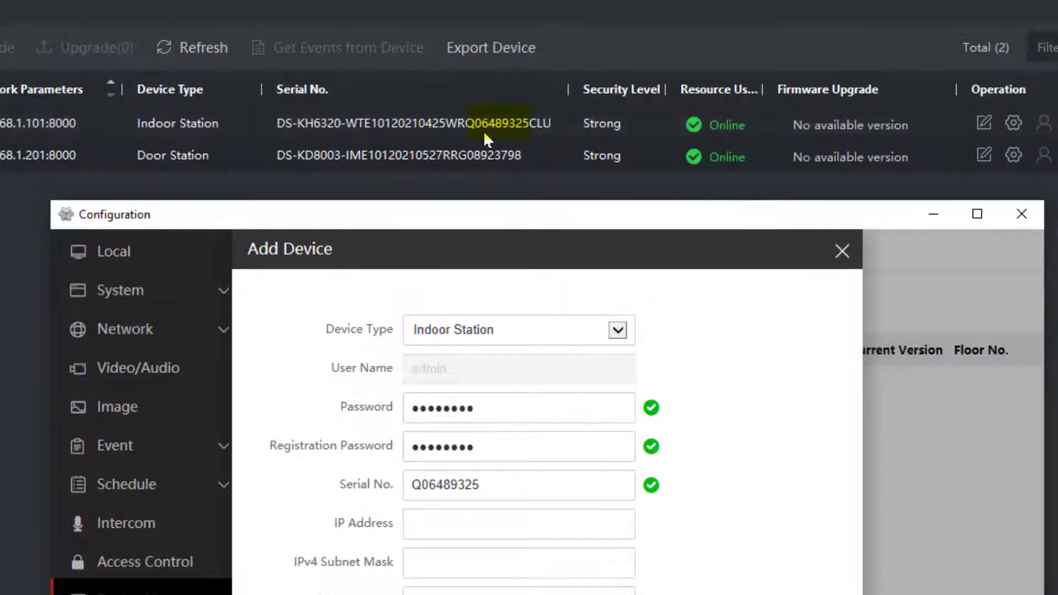
Give the Indoor Station IP 192.168.1.101, mask 255.255.255.0, gateway 192.168.1.1, No. 1, and save it.
click(502, 486)
click(501, 524)
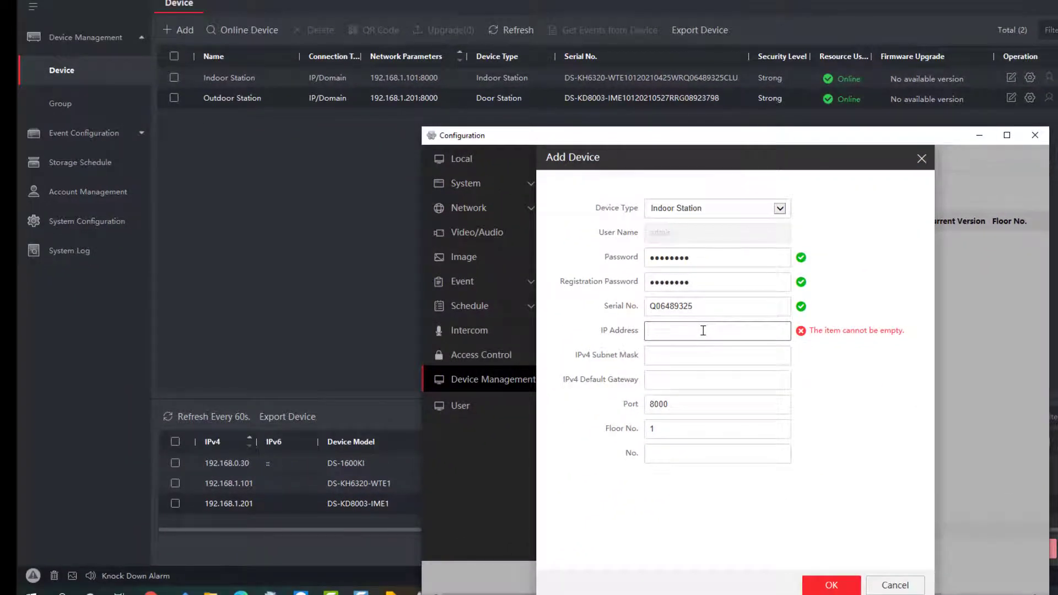
text(192.168.1)
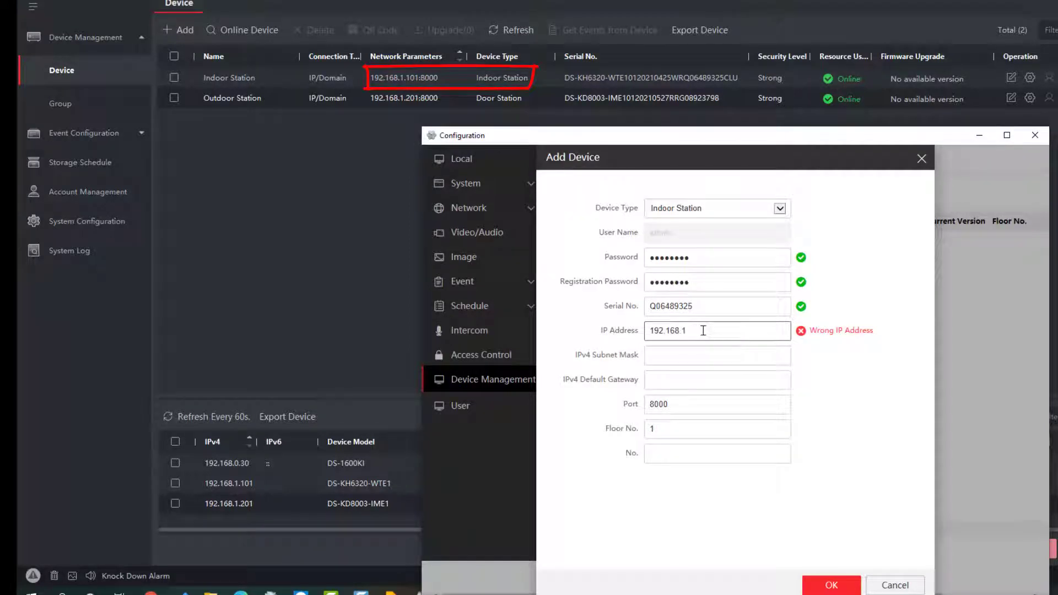
text(.101)
click(719, 355)
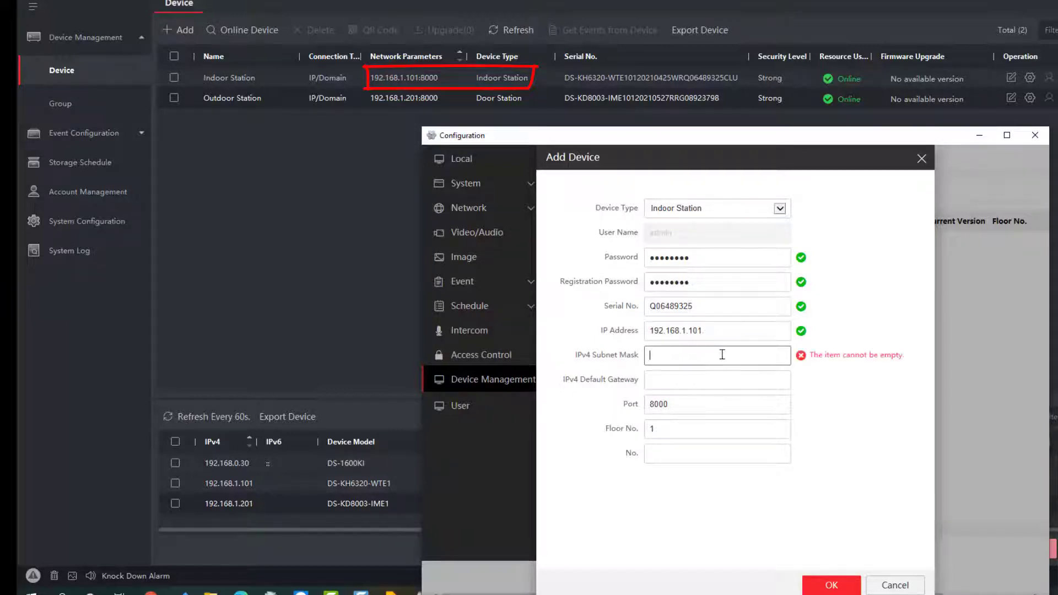
text(255)
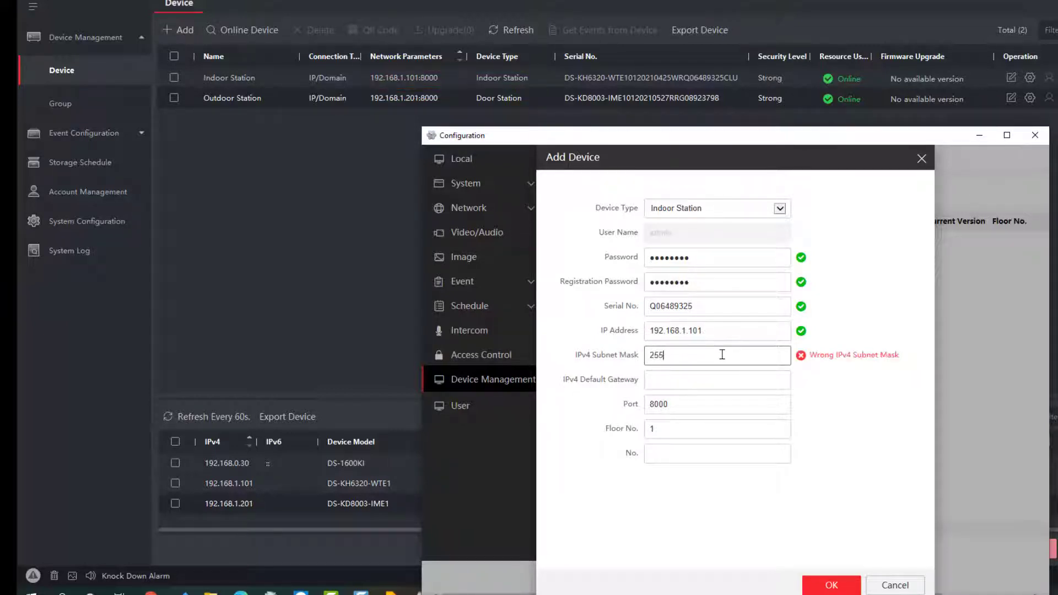
text(.255.255.0)
click(714, 376)
text(192)
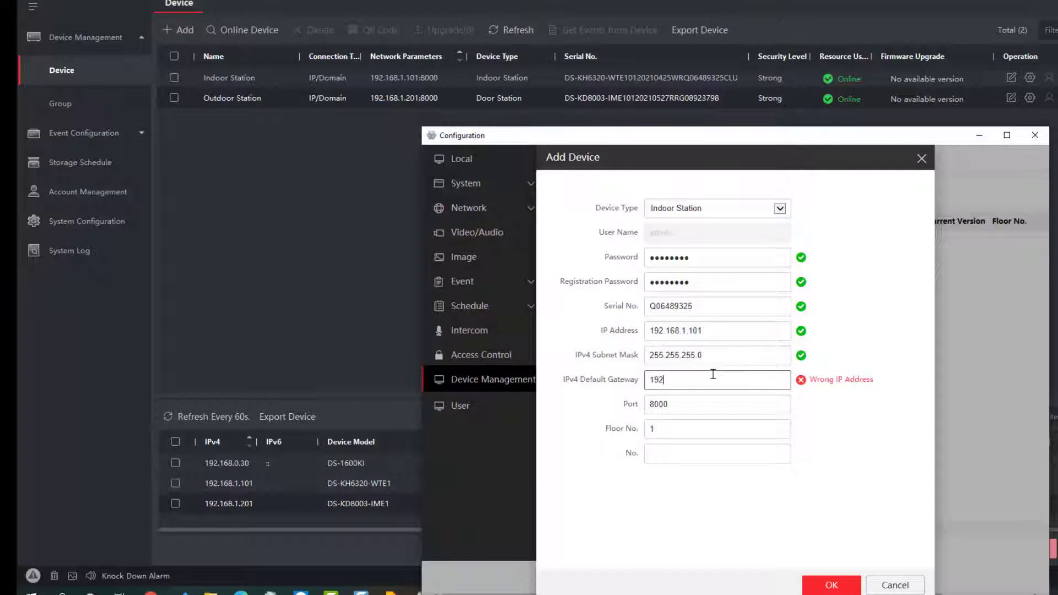
text(.168.1.1)
click(736, 449)
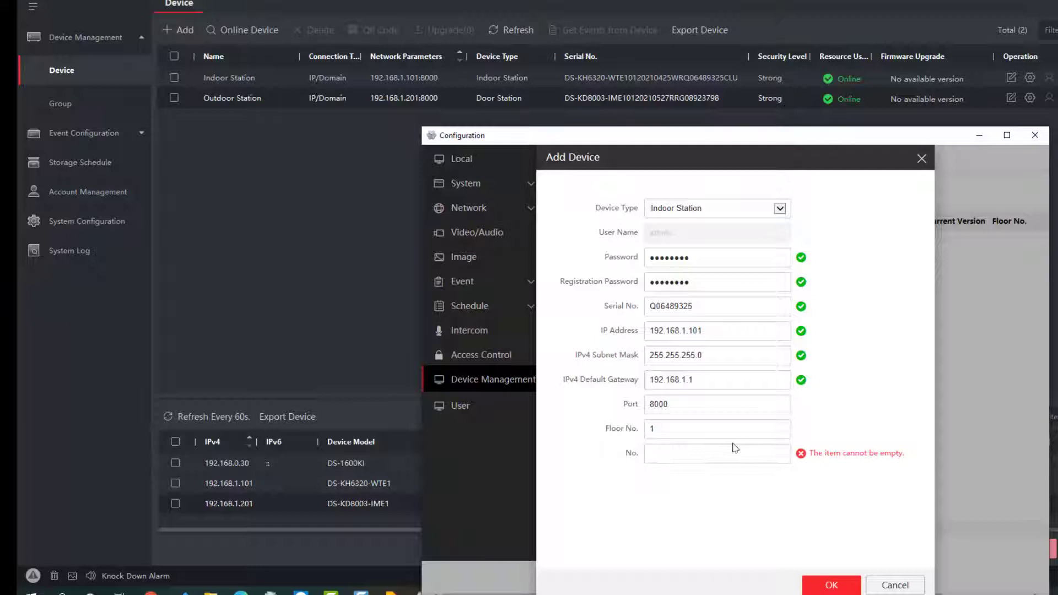
text(1)
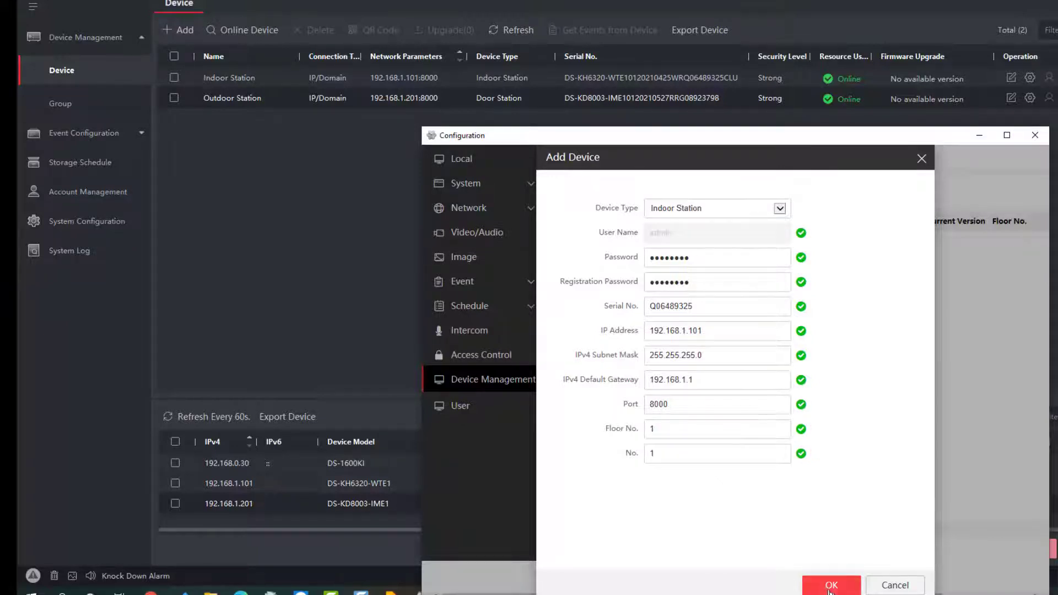
click(830, 586)
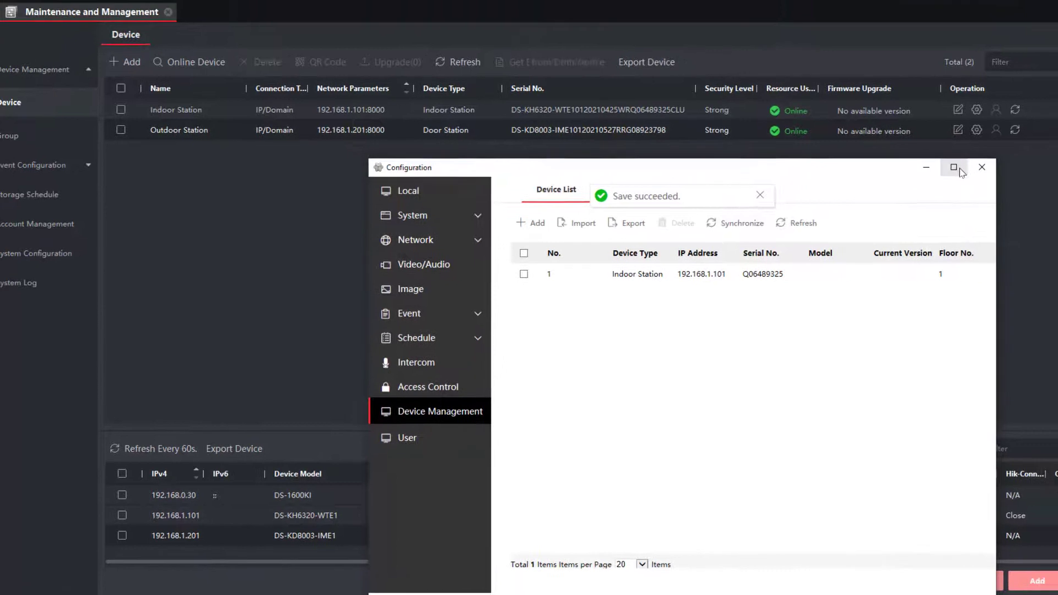
Open the Indoor Station's Network > Group Network Settings in remote configuration.
click(1007, 135)
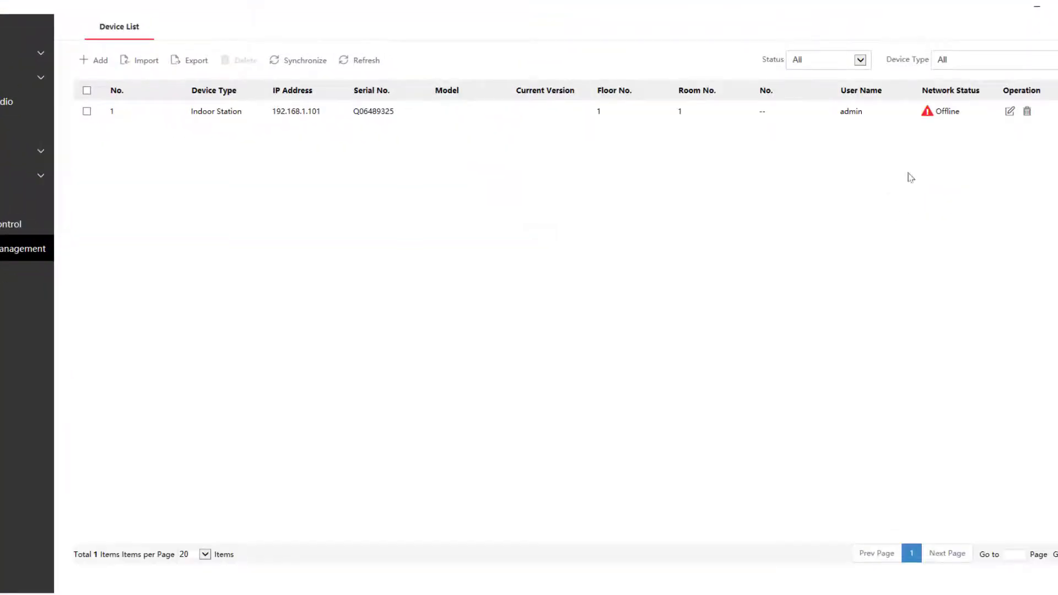
mouse_move(945, 115)
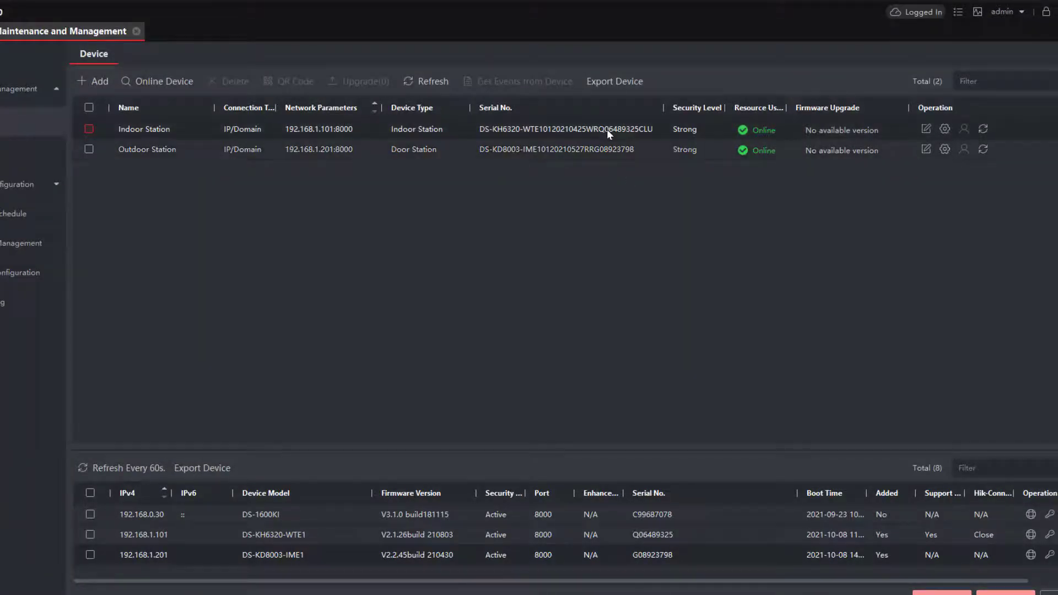
click(945, 129)
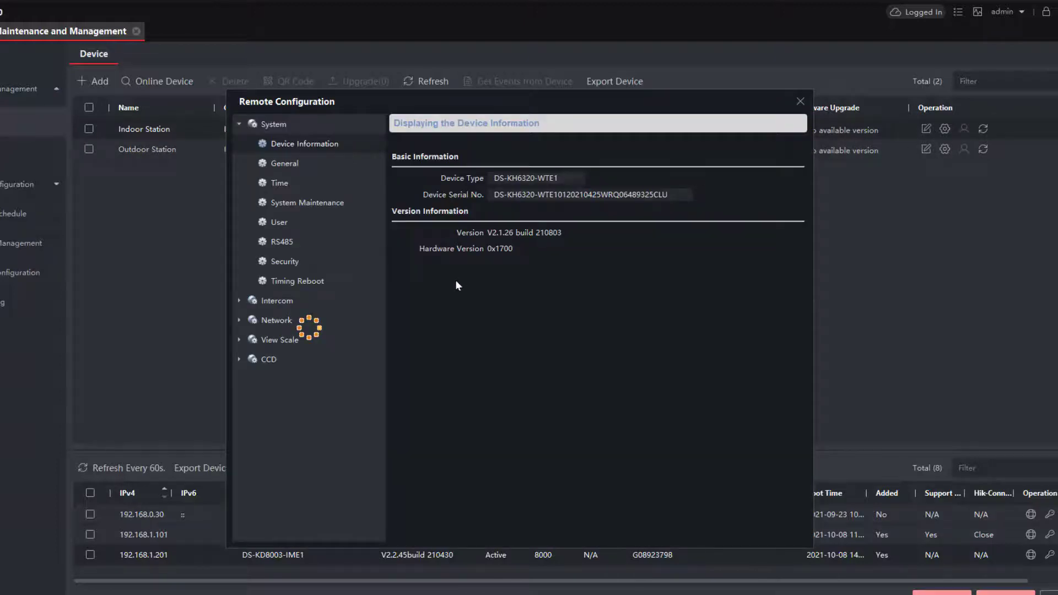
click(291, 300)
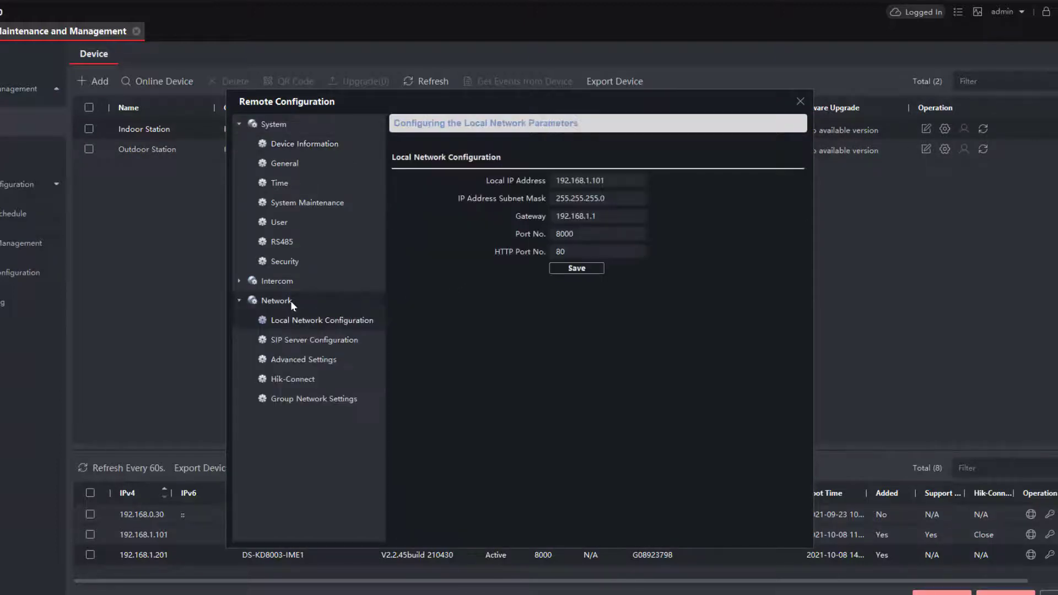
click(316, 398)
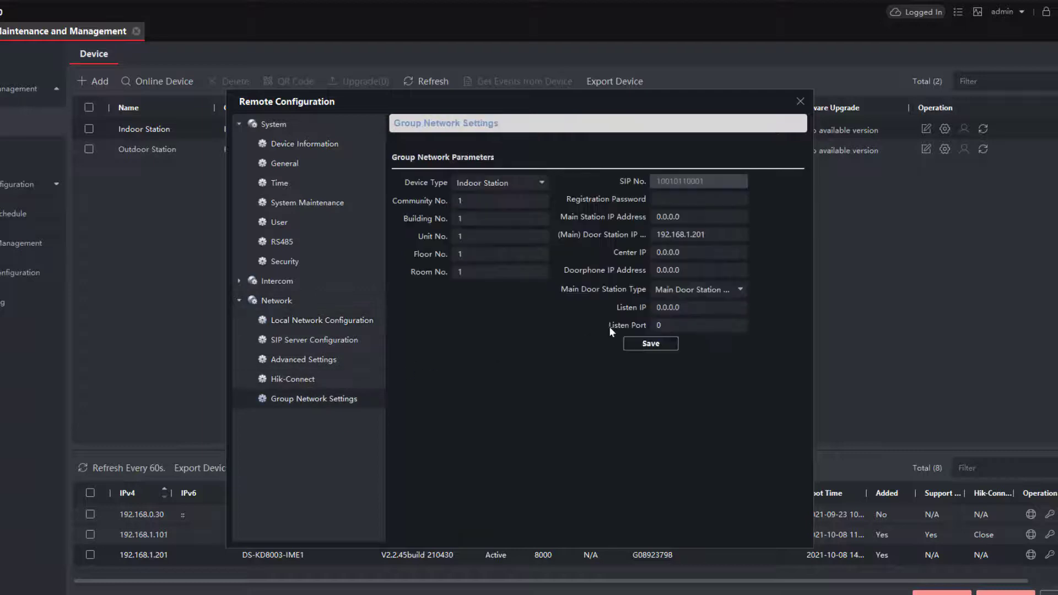
Enter and save the registration password, then close the Indoor Station's configuration.
click(708, 199)
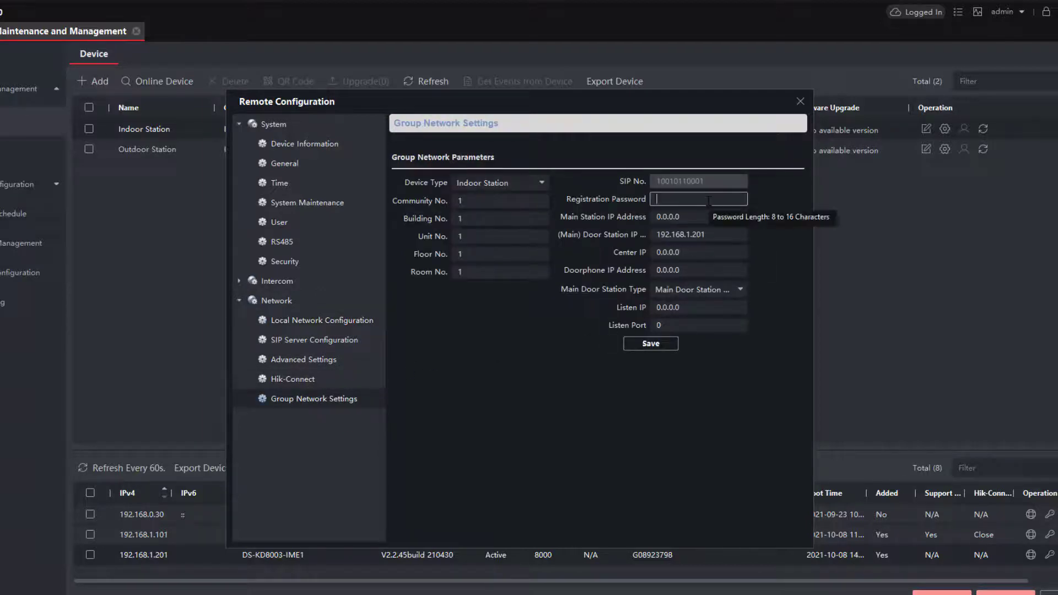
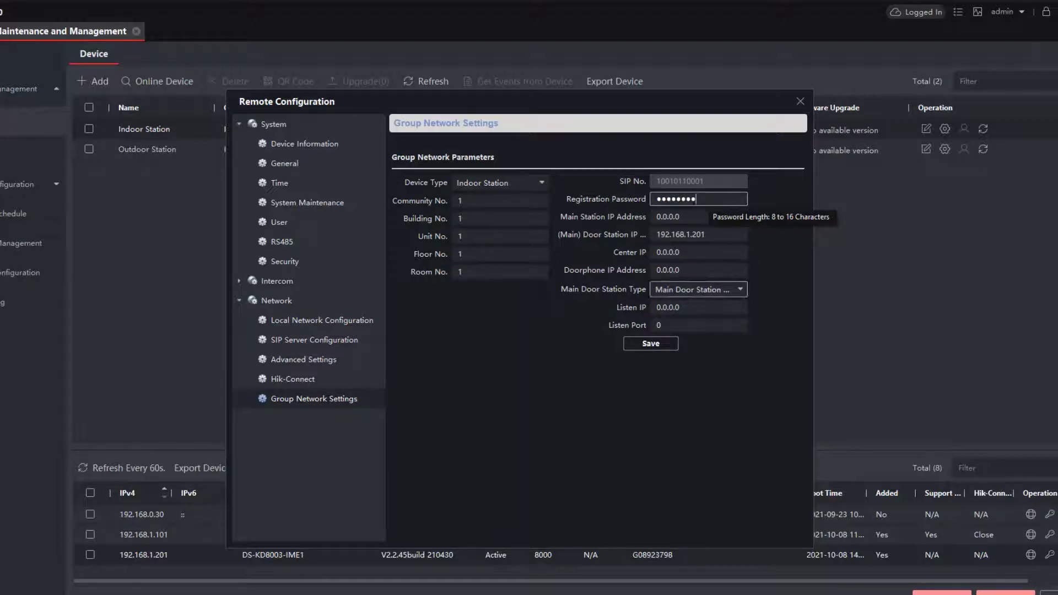
click(667, 344)
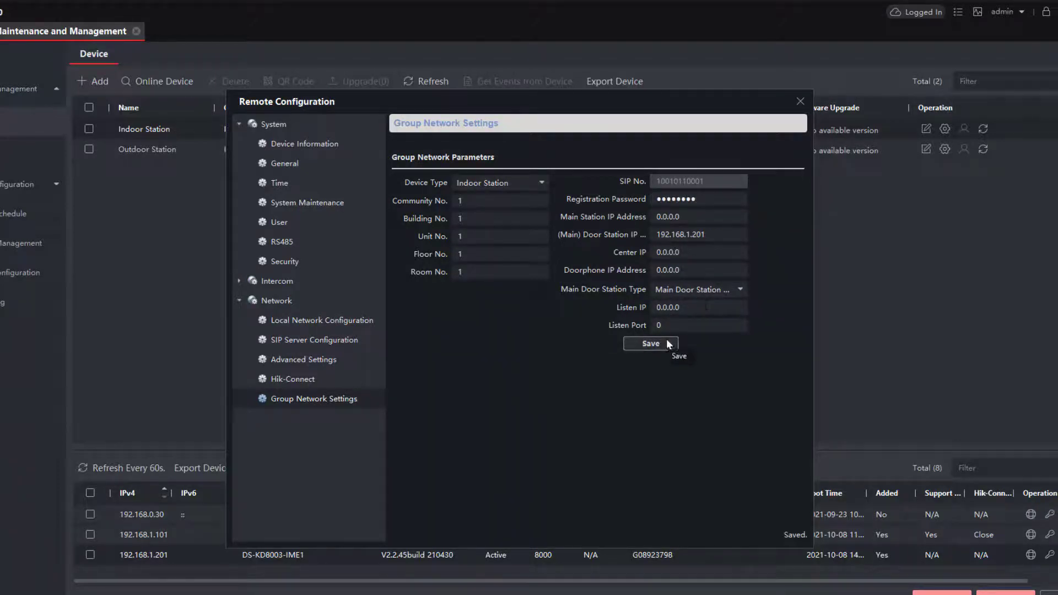
click(800, 101)
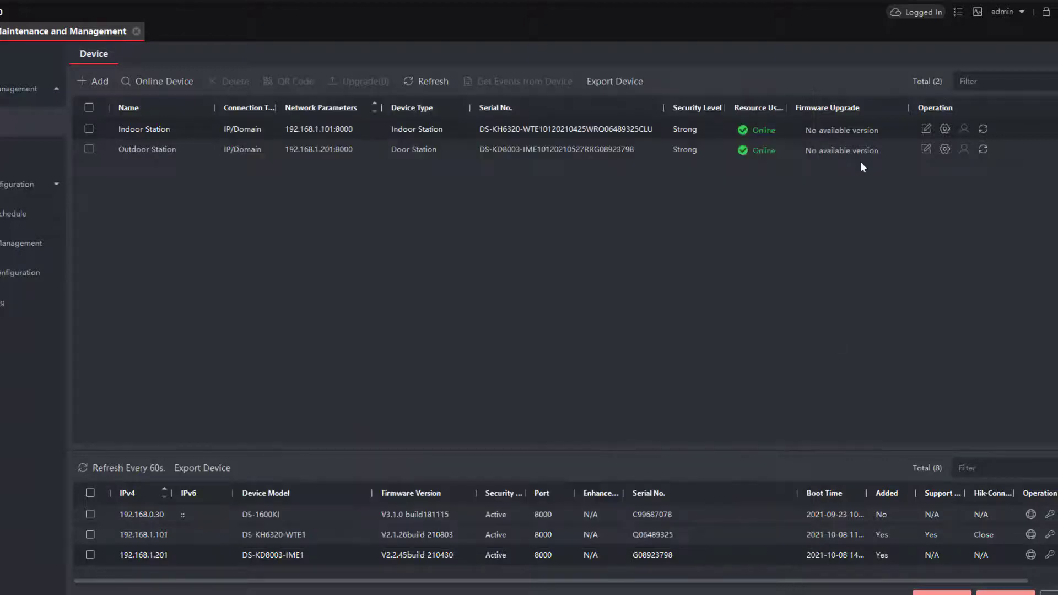
click(945, 149)
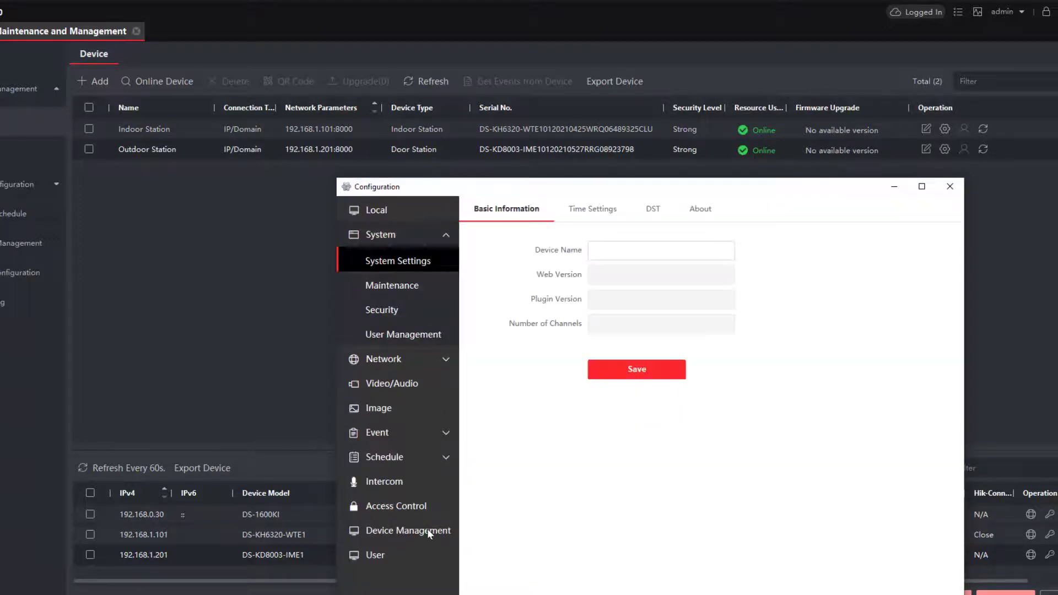
click(428, 531)
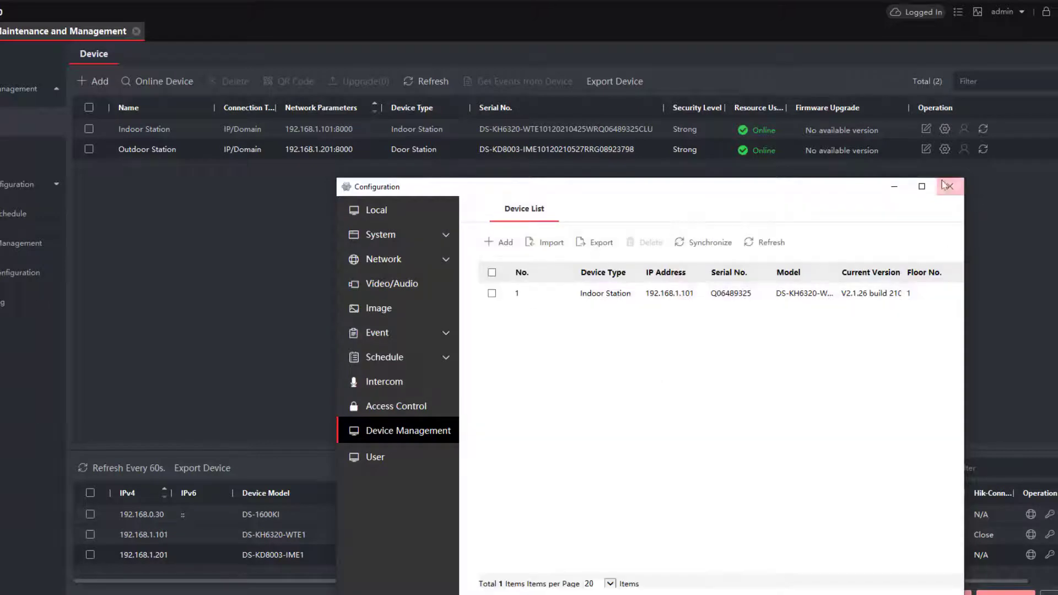
click(921, 187)
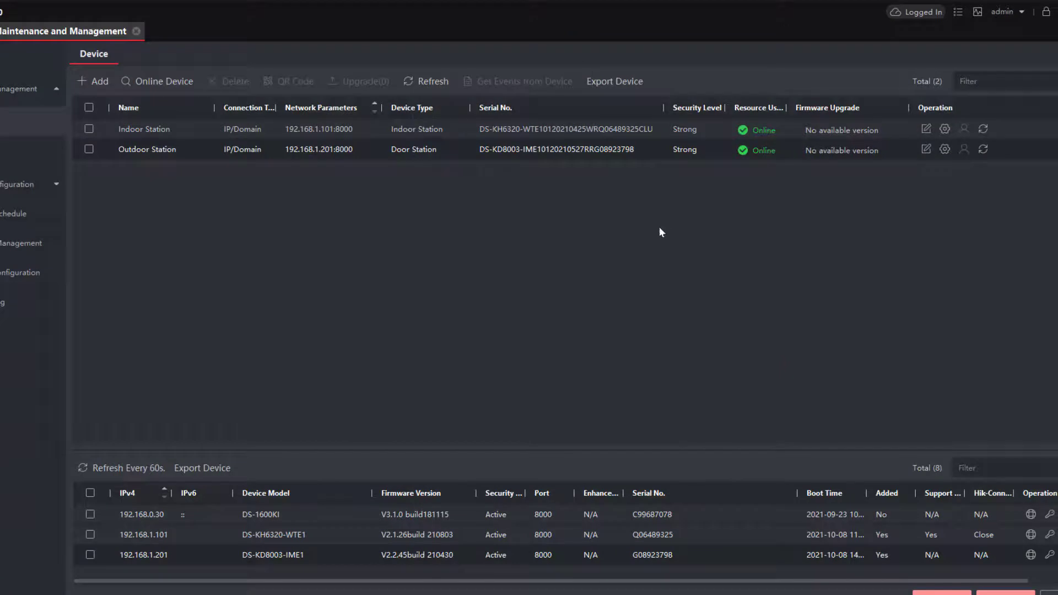
Show the Outdoor Station's Intercom sub-modules, confirming the Keypad Module V1.0.0 build201203 is online.
click(944, 150)
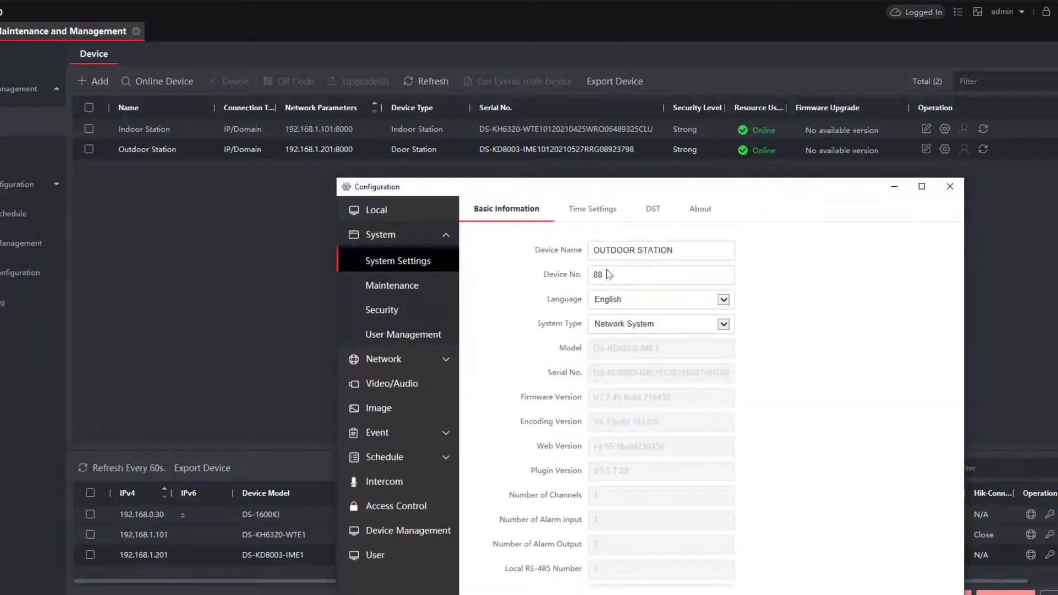
click(404, 483)
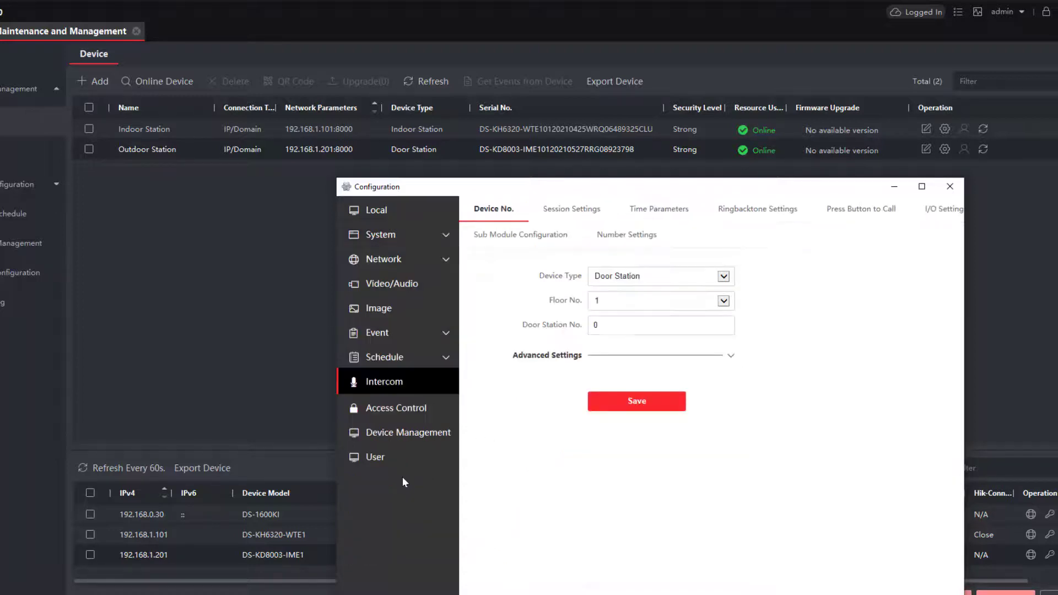
click(531, 234)
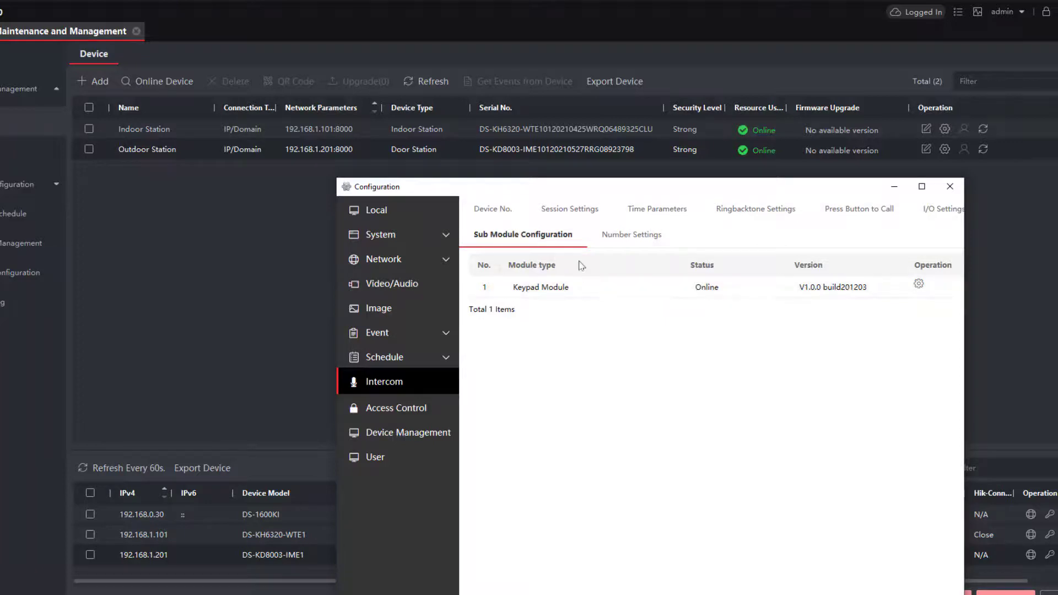
Set a four-digit Public Password1 in Access Control > Password Settings, confirm it, and save.
click(411, 418)
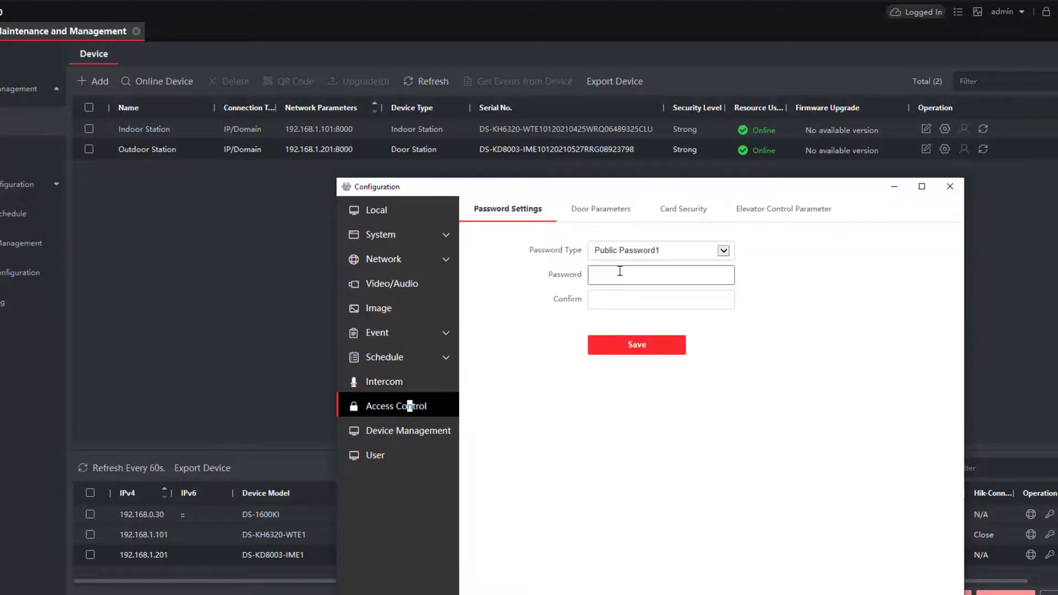
click(620, 271)
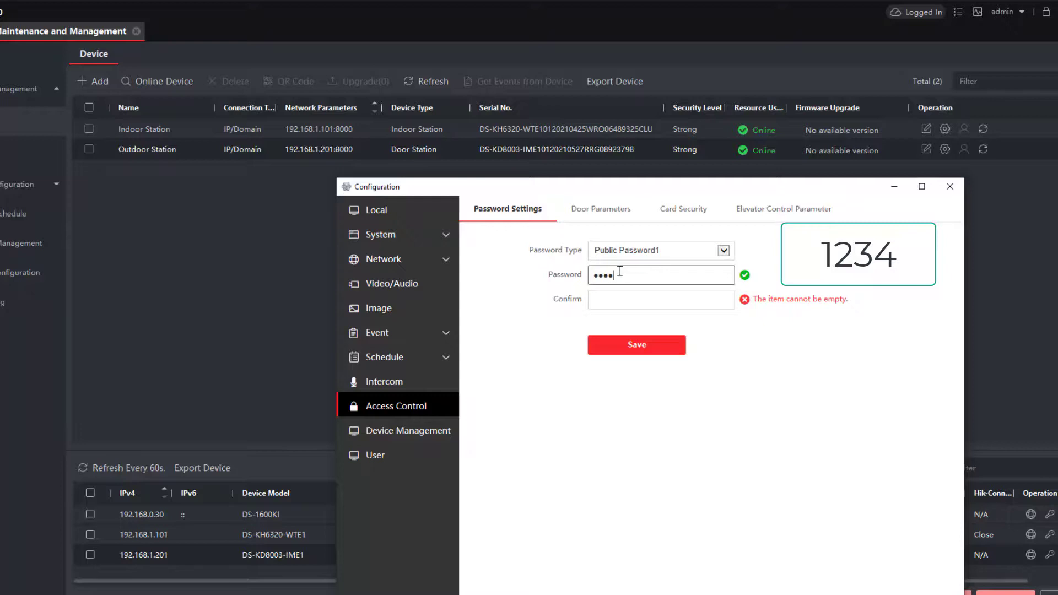
key(Tab)
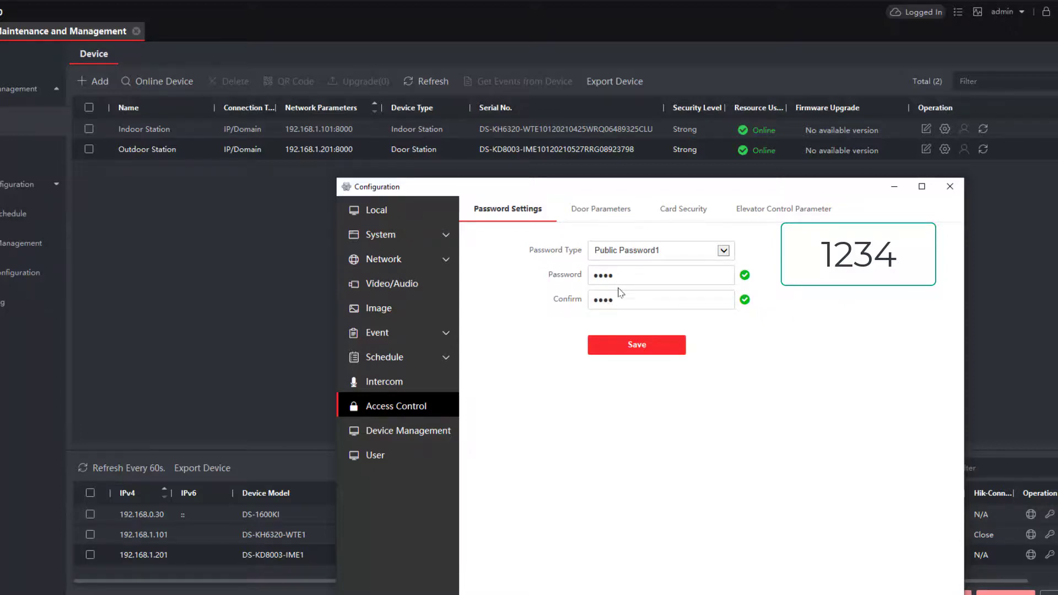
click(630, 344)
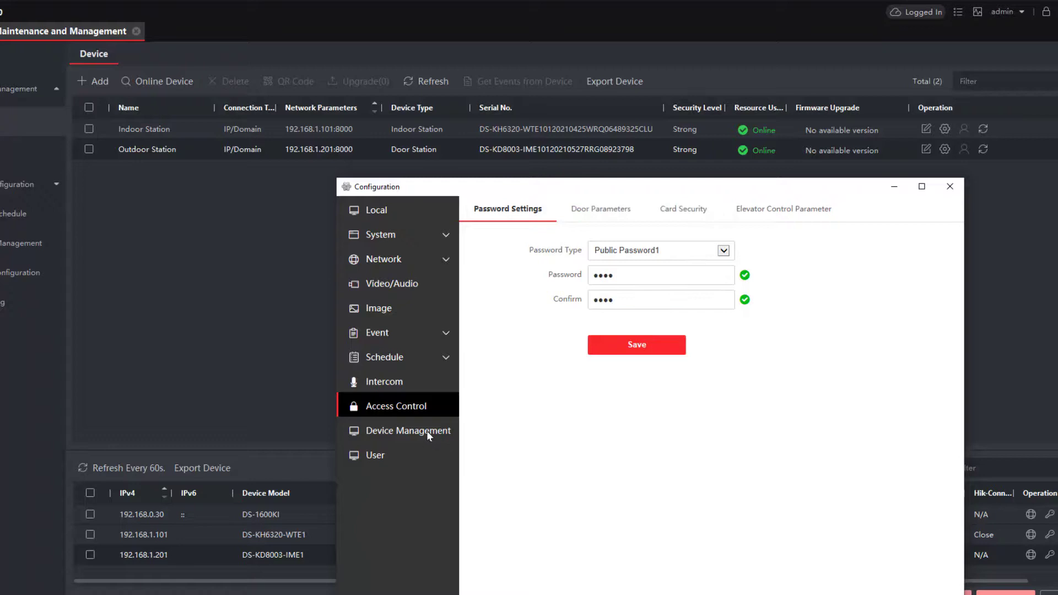
Close the Outdoor Station's Configuration window to return to the device list.
click(952, 188)
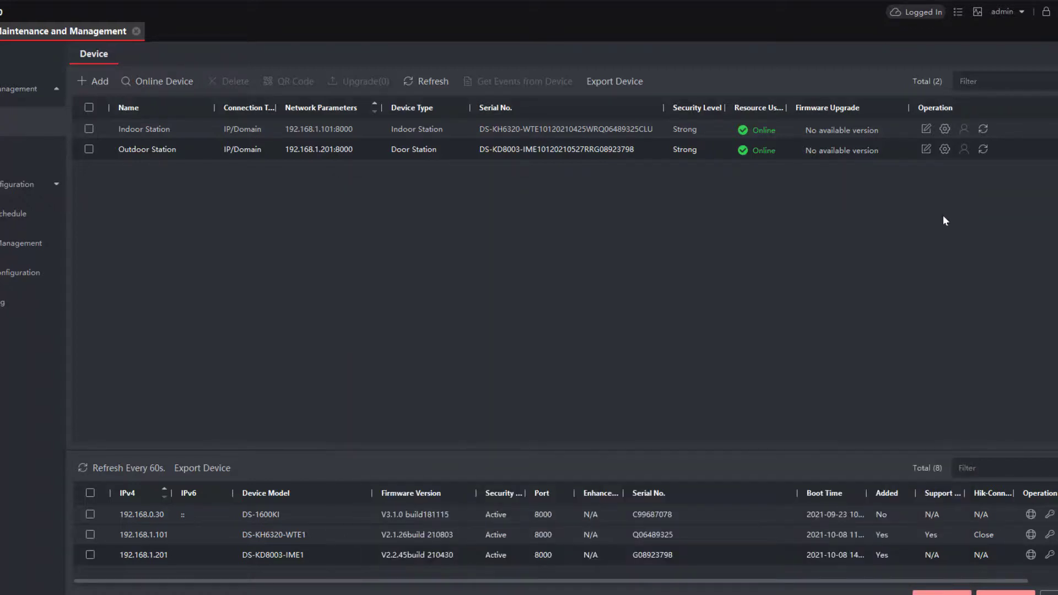